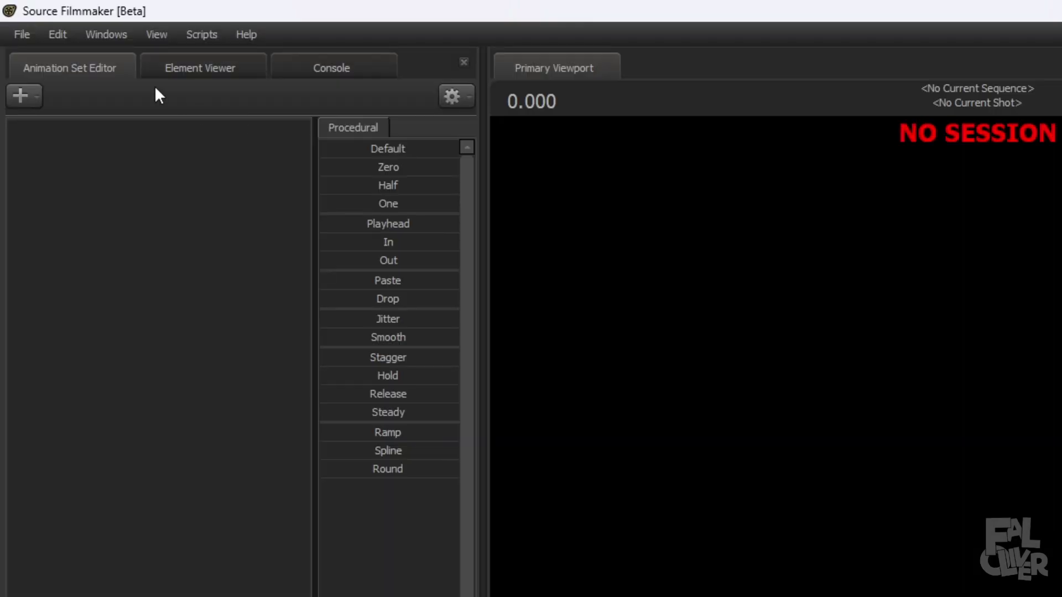
# - Open the 2021-11-25.dmx session showing the character by the neon brick wall
pyautogui.click(9, 15)
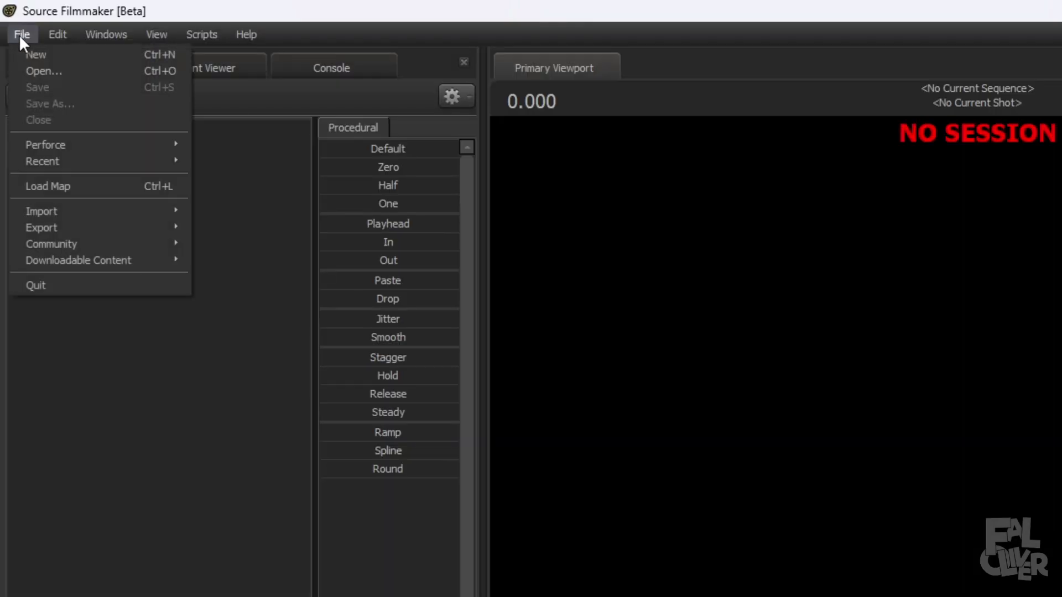
pyautogui.click(43, 71)
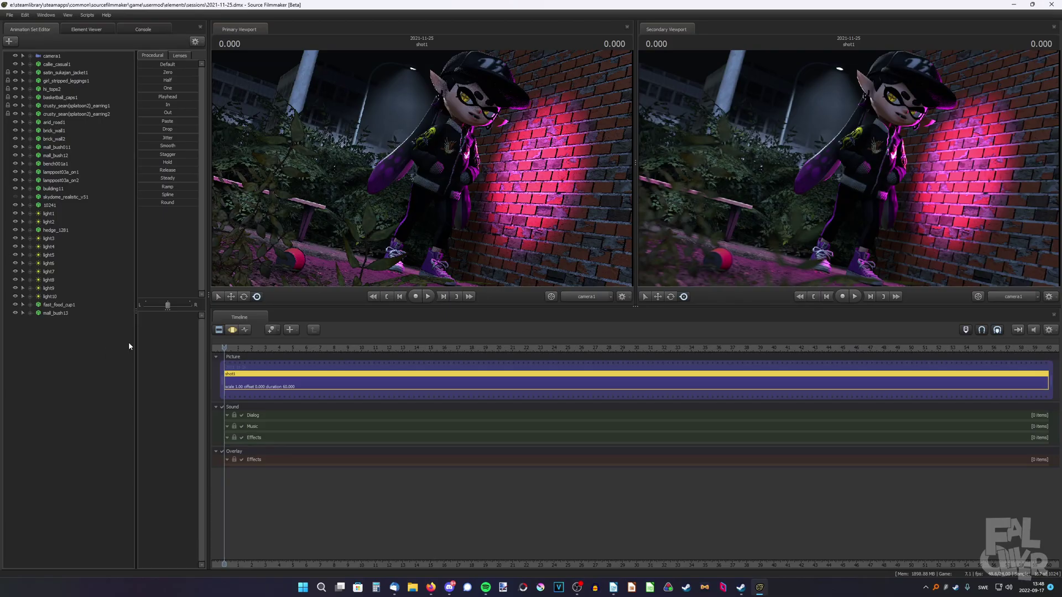
# - Start a movie export from the motion editor timeline, named 4ktest
pyautogui.click(233, 330)
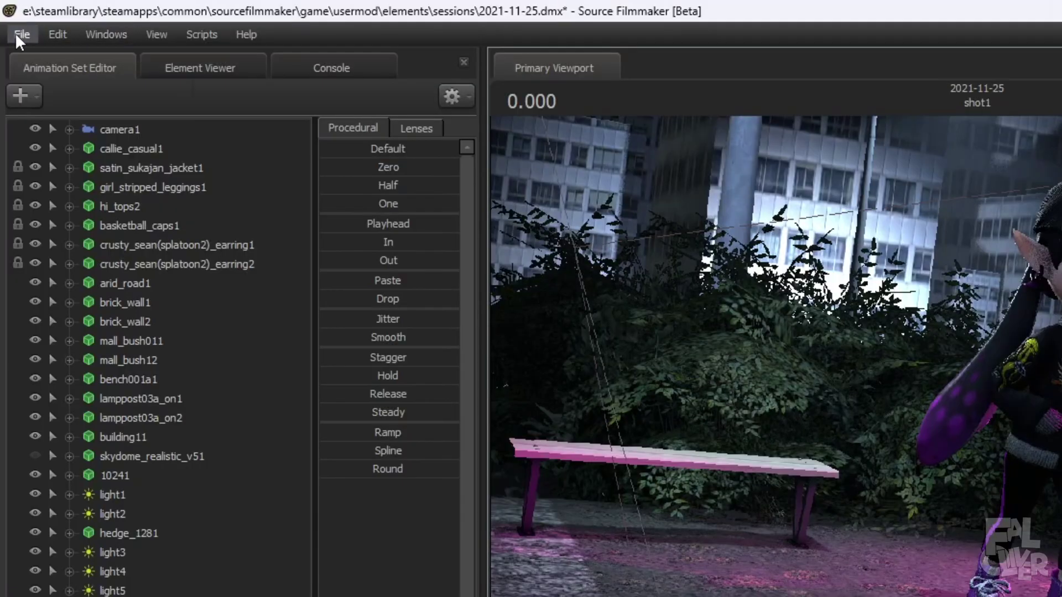
pyautogui.click(9, 15)
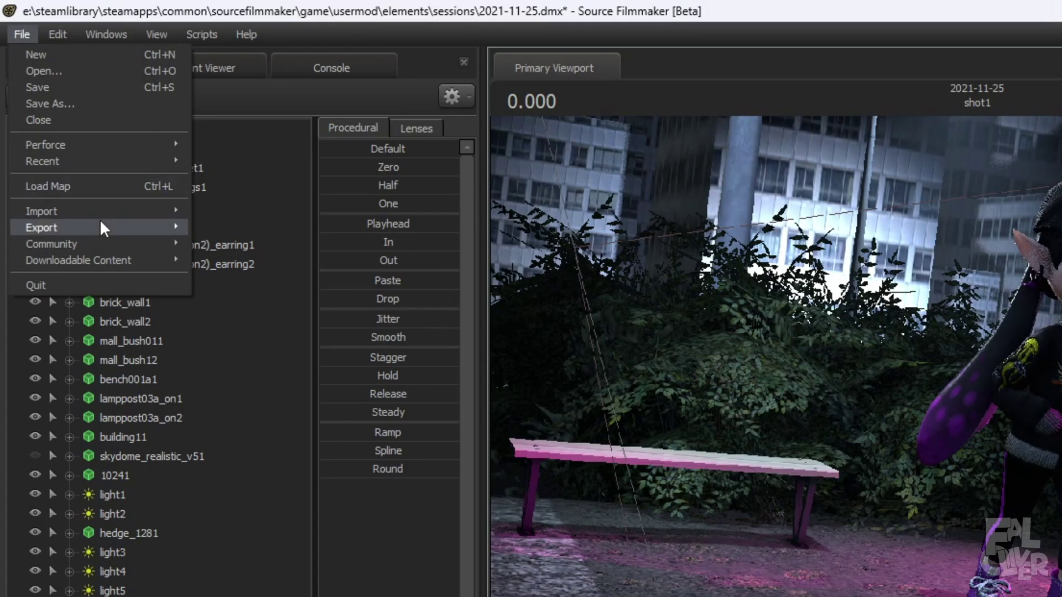
pyautogui.moveTo(43, 94)
pyautogui.click(206, 230)
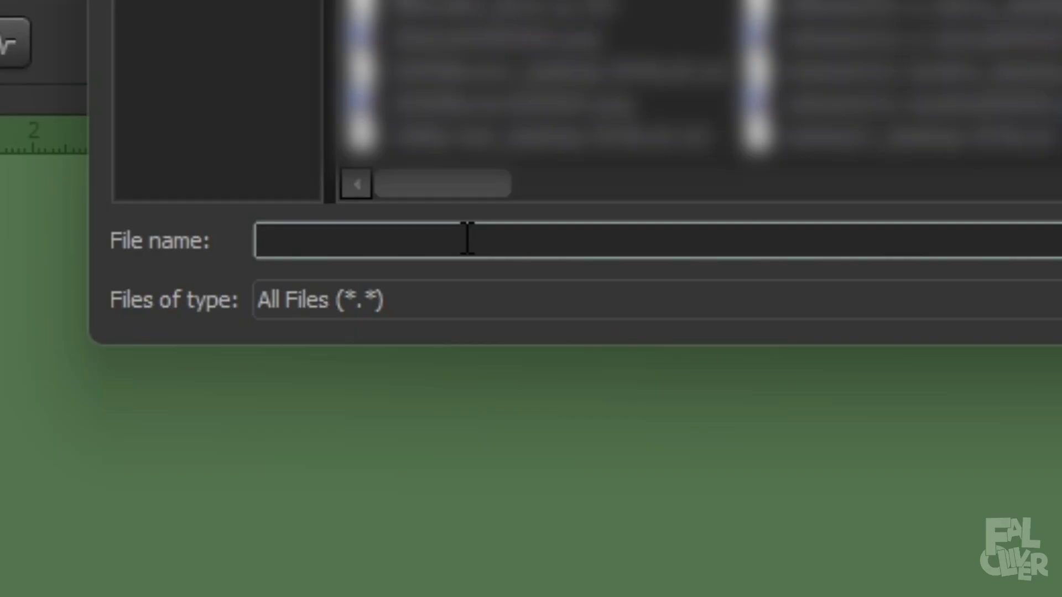
pyautogui.write('4ktest')
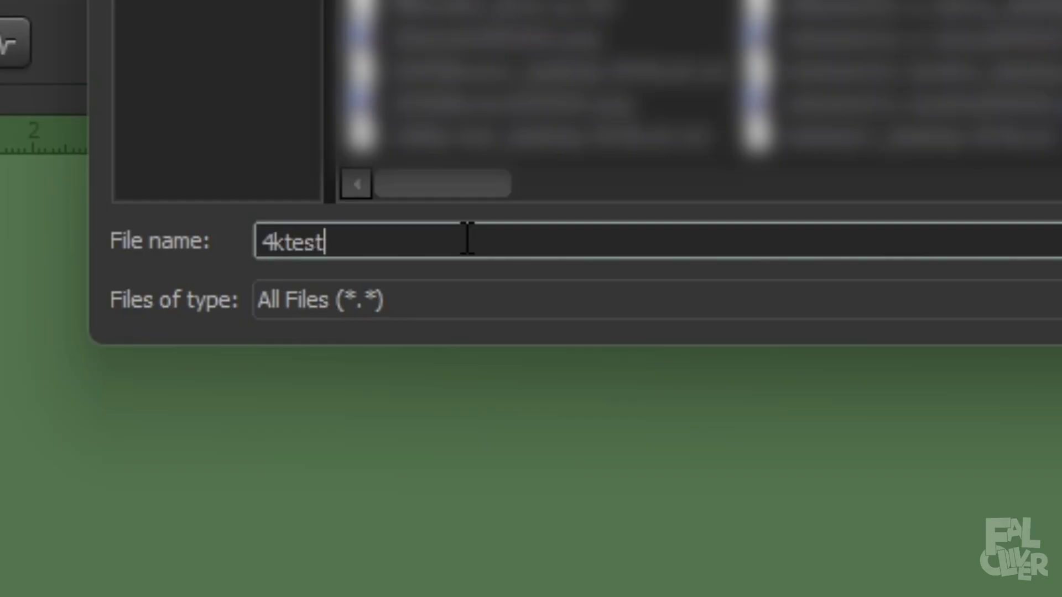
pyautogui.press('Return')
# - Turn off the WAV file, keep the 720p preset, and set a custom duration ending at frame 1
pyautogui.click(429, 252)
pyautogui.click(650, 285)
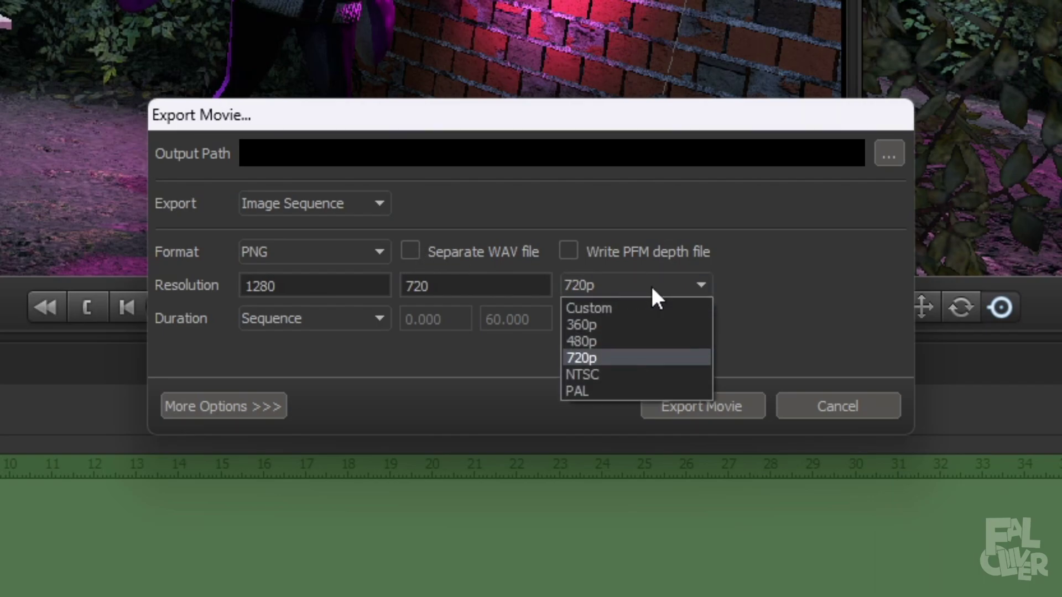
pyautogui.click(650, 285)
pyautogui.click(332, 319)
pyautogui.click(303, 376)
pyautogui.doubleClick(508, 319)
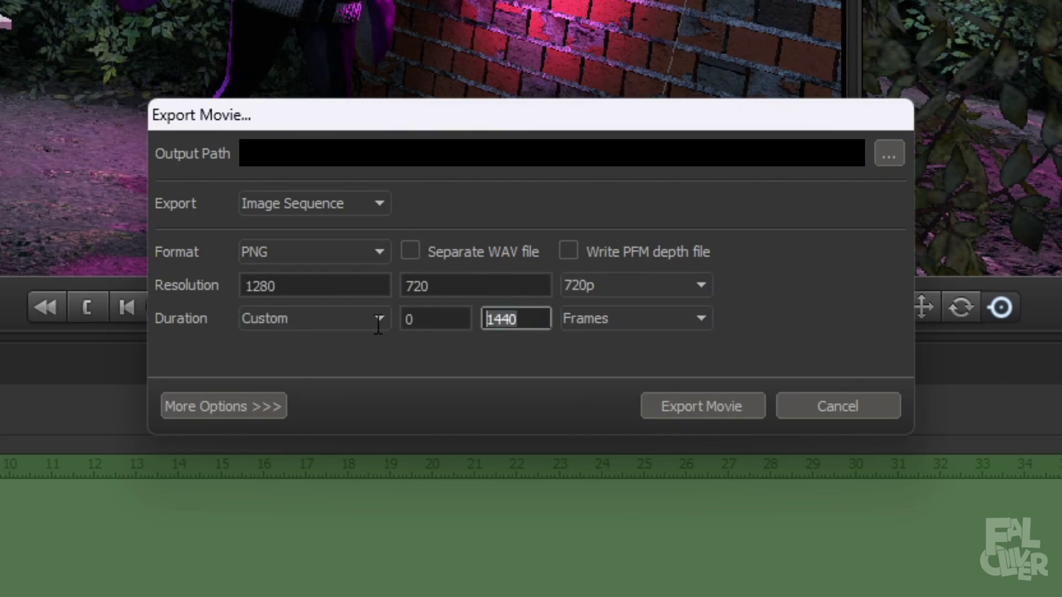
pyautogui.write('1')
pyautogui.press('Tab')
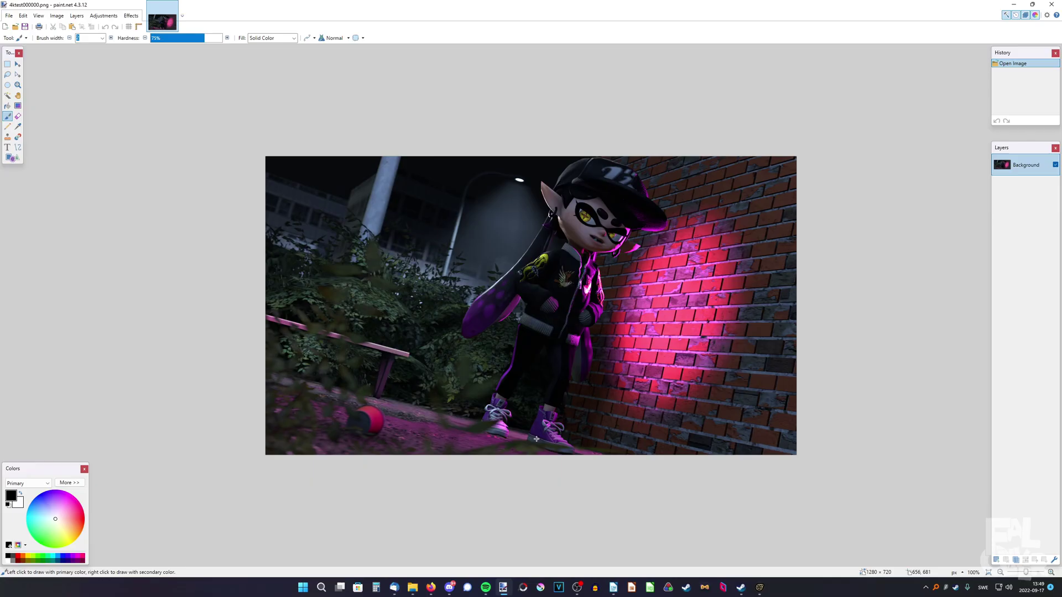
# - Zoom in and out on 4ktest000000.png to inspect its detail
pyautogui.keyDown('ctrl'); pyautogui.scroll(5, 569, 233); pyautogui.keyUp('ctrl')
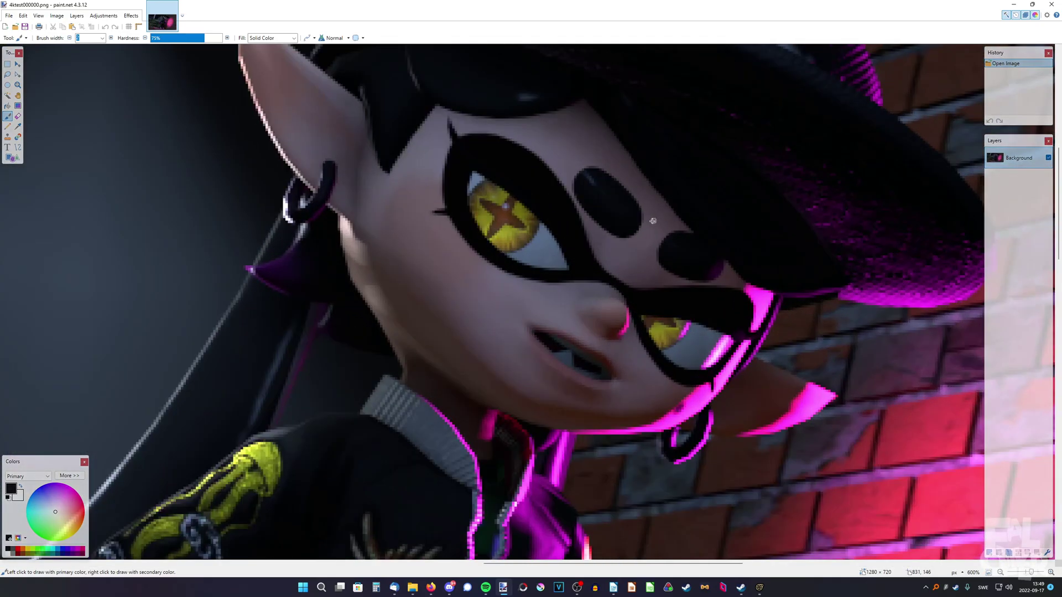
pyautogui.keyDown('ctrl'); pyautogui.scroll(-2, 587, 226); pyautogui.keyUp('ctrl')
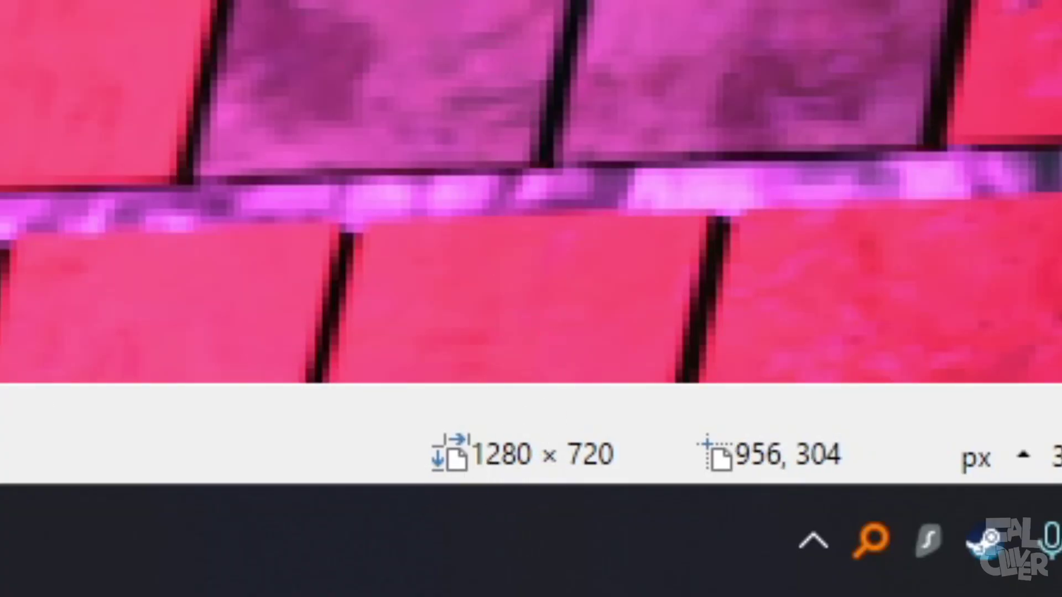
pyautogui.keyDown('ctrl'); pyautogui.scroll(1, 614, 297); pyautogui.keyUp('ctrl')
pyautogui.keyDown('ctrl'); pyautogui.scroll(-3, 614, 297); pyautogui.keyUp('ctrl')
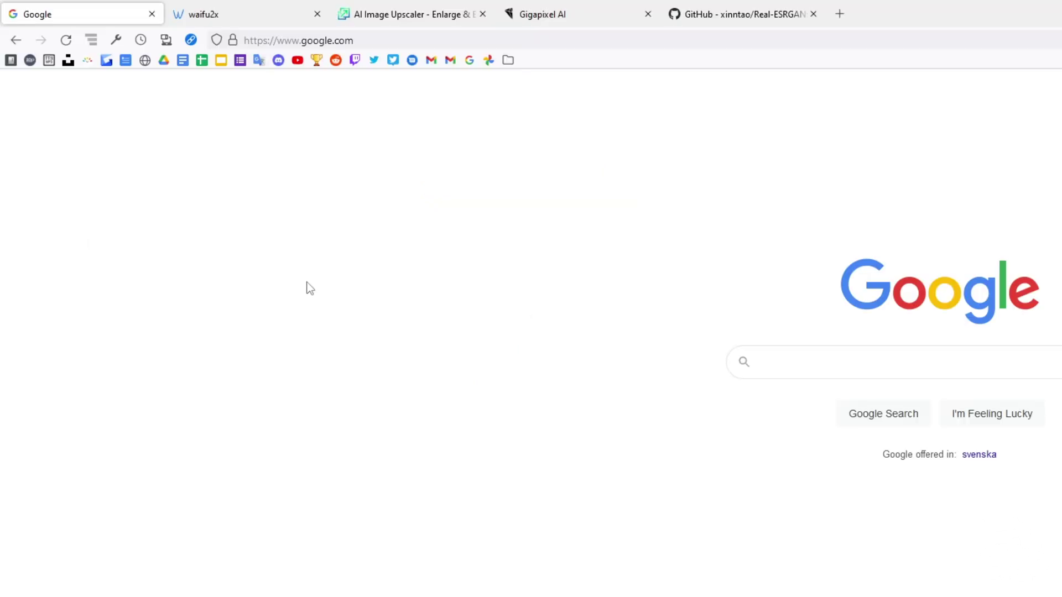
# - Look through the AI Image Upscaler, Gigapixel AI and Real-ESRGAN tabs, then return to waifu2x
pyautogui.click(417, 9)
pyautogui.click(565, 9)
pyautogui.click(751, 8)
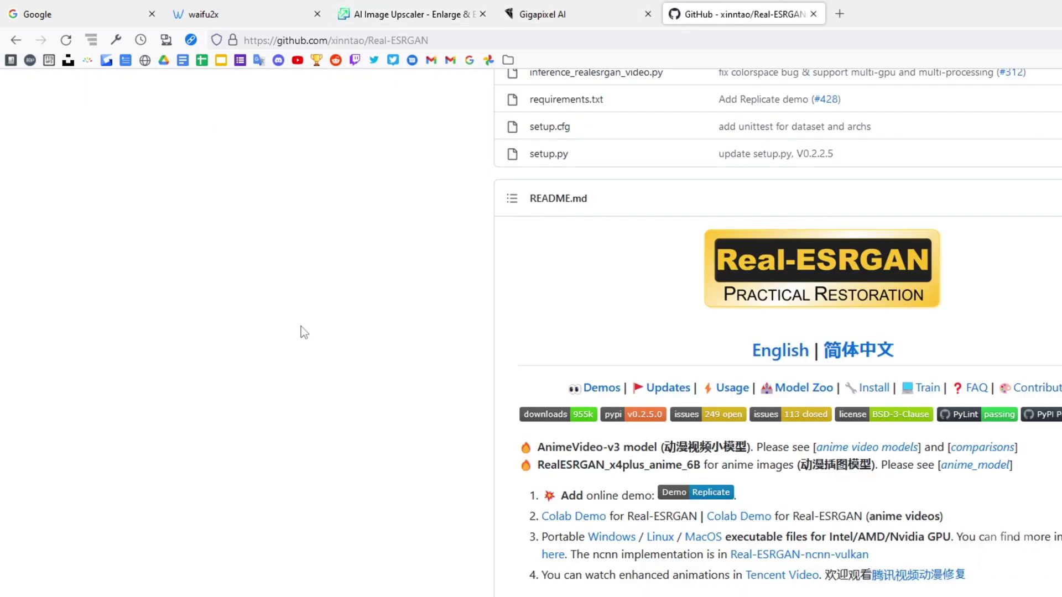
pyautogui.click(231, 9)
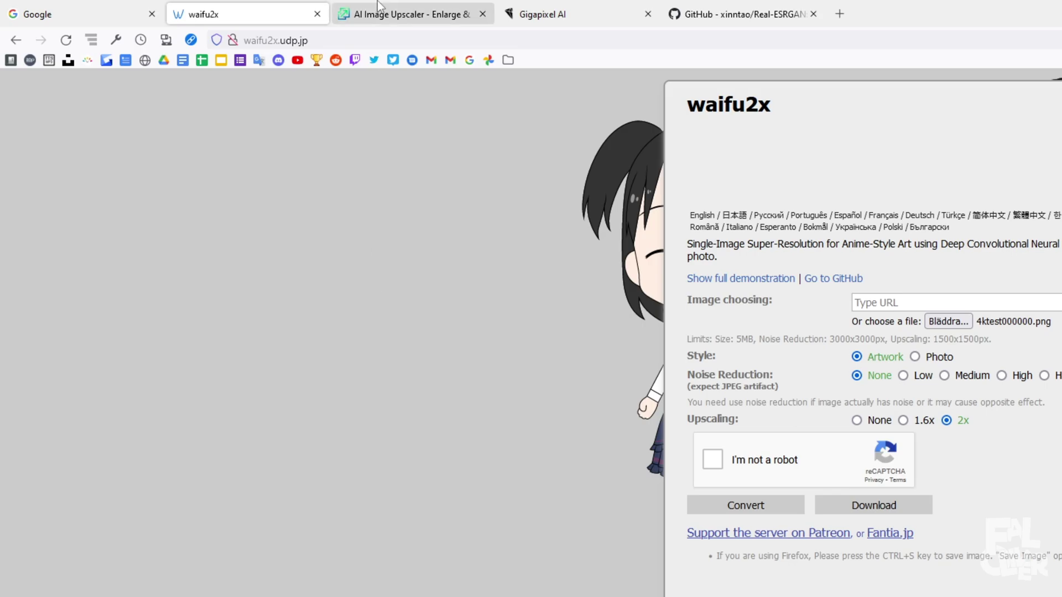
# - Switch to the upscale.media tab showing the AI-upscaled render
pyautogui.click(376, 14)
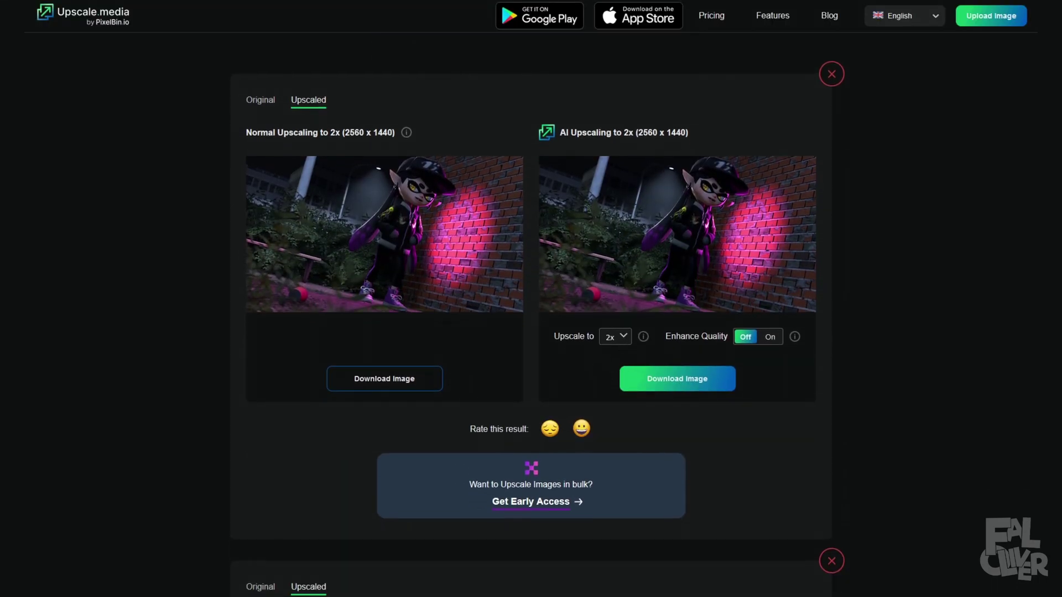
pyautogui.scroll(-8, 531, 299)
pyautogui.click(616, 390)
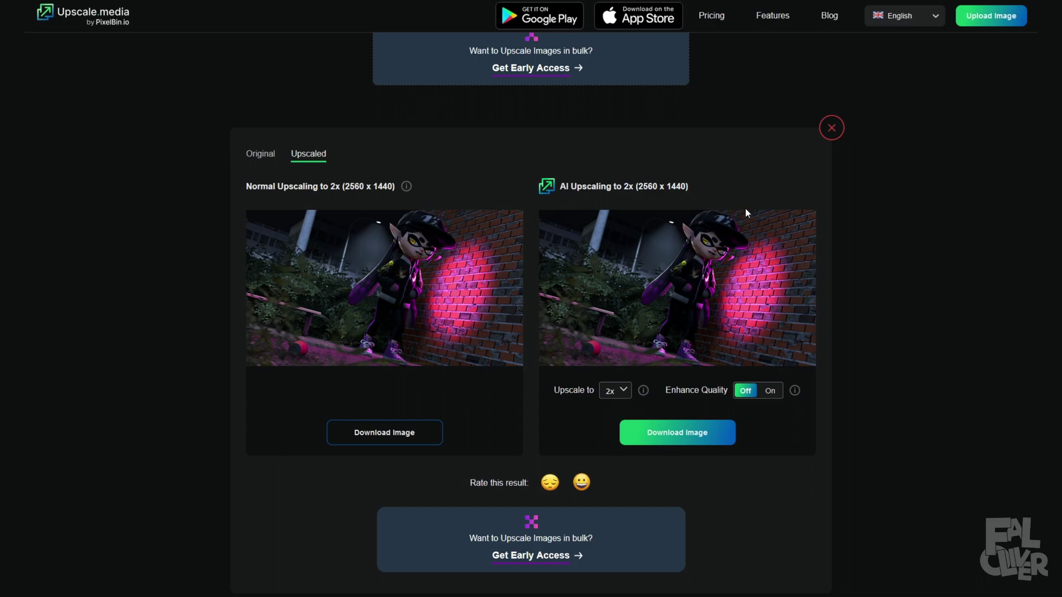
pyautogui.moveTo(679, 364)
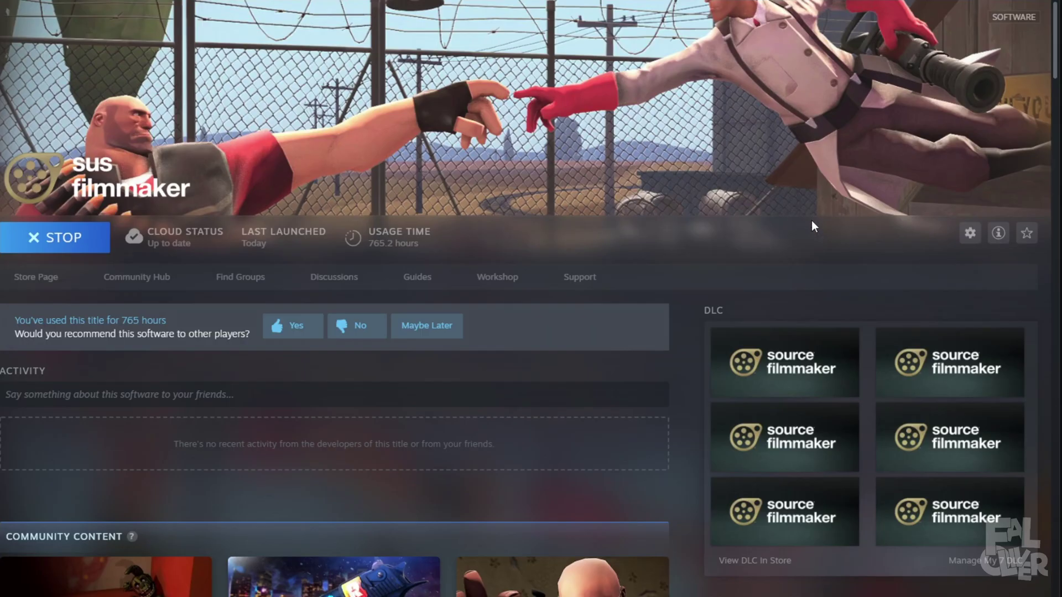
# - Paste 1080p launch options into Source Filmmaker's properties, then clear them again
pyautogui.click(970, 233)
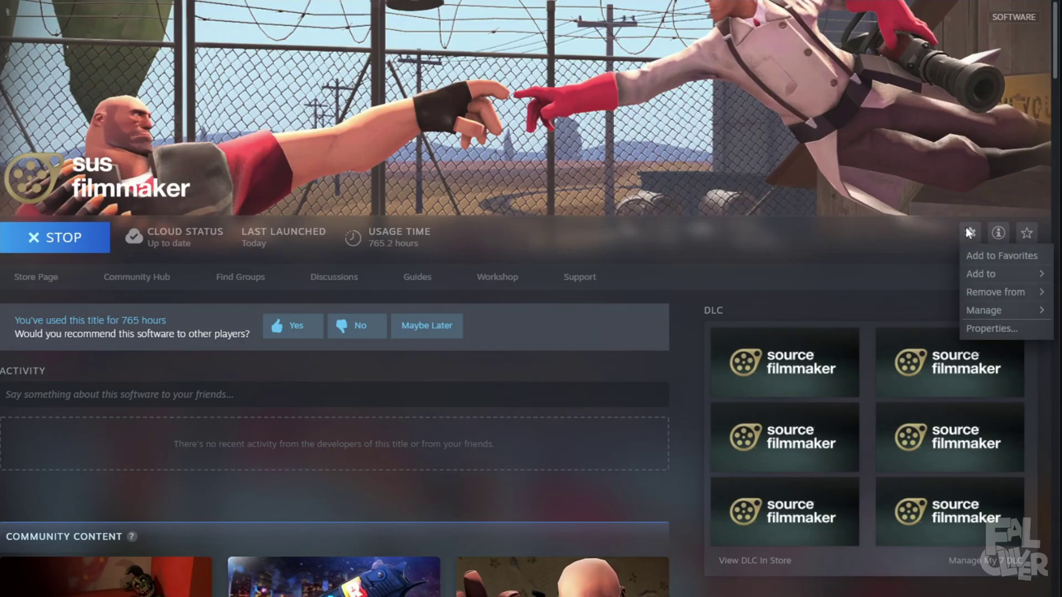
pyautogui.click(990, 327)
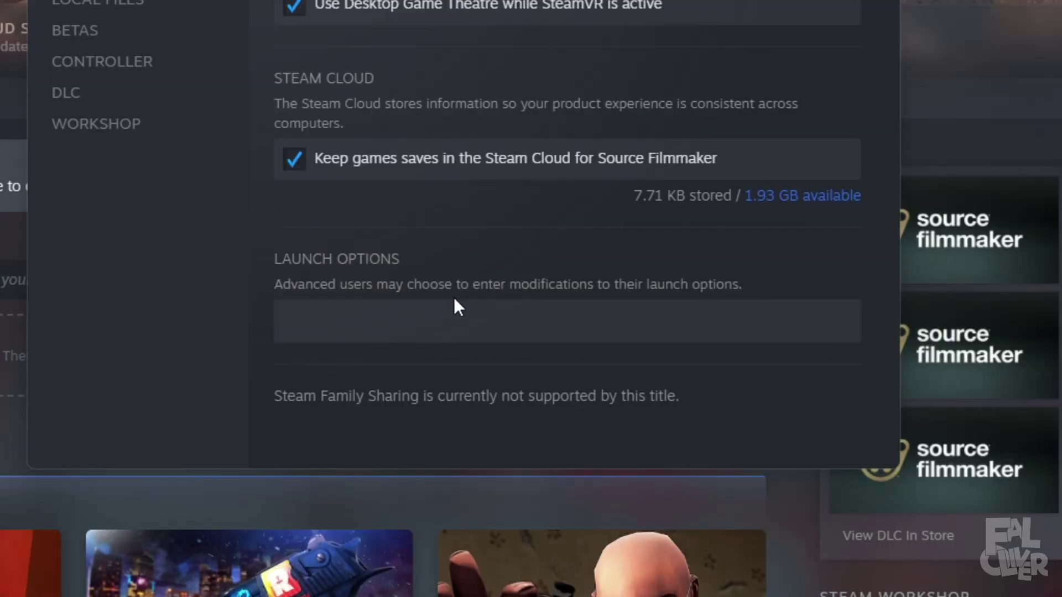
pyautogui.click(454, 307)
pyautogui.write('-sfm_resolution 1080 -w 1920 -h 1080')
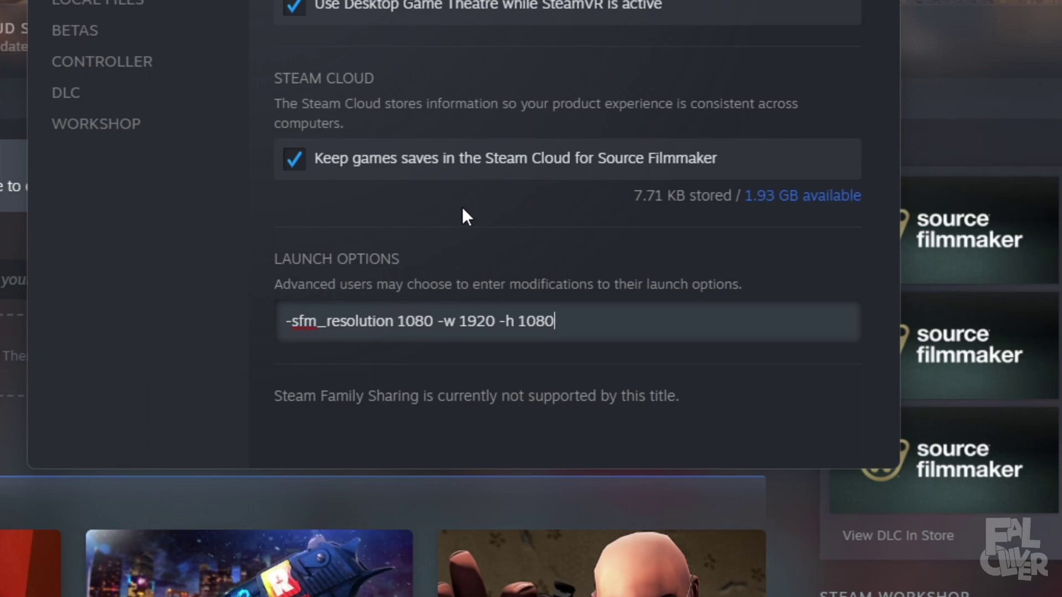
pyautogui.tripleClick(604, 313)
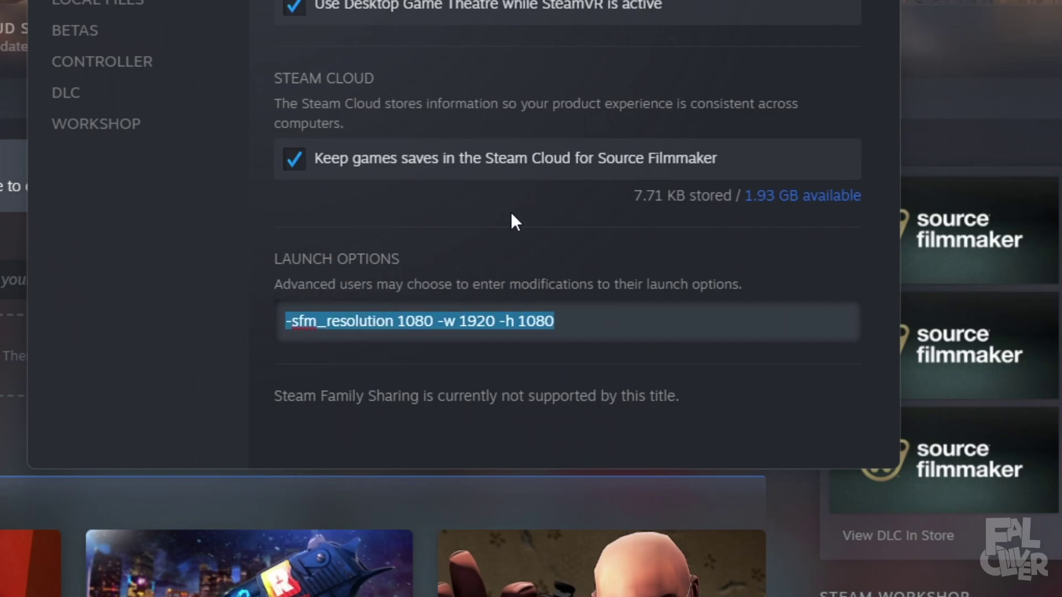
pyautogui.press('BackSpace')
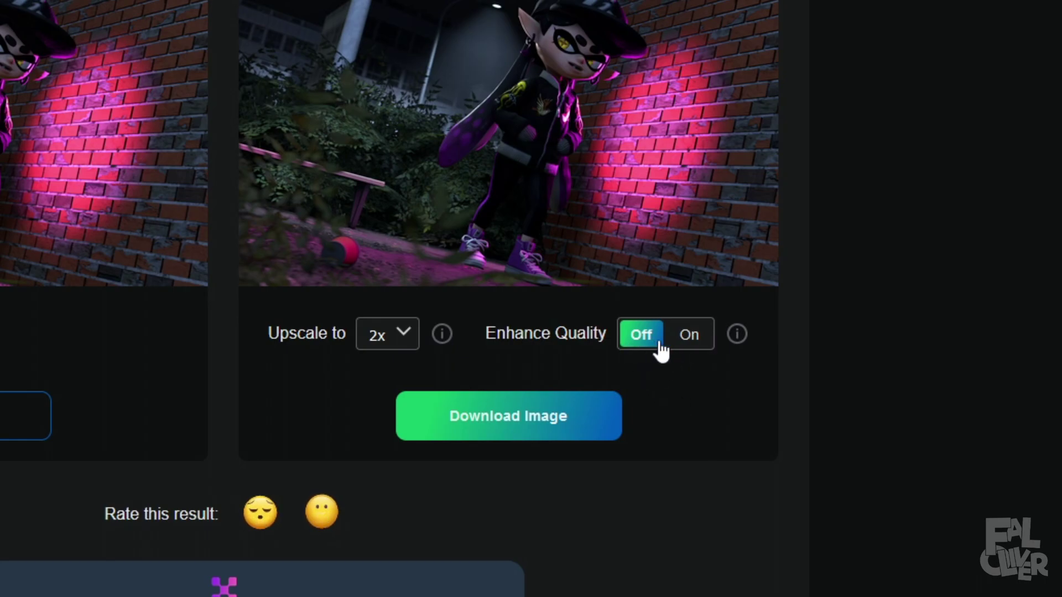
# - Download the AI-upscaled 2560x1440 image and save it to the computer
pyautogui.click(503, 434)
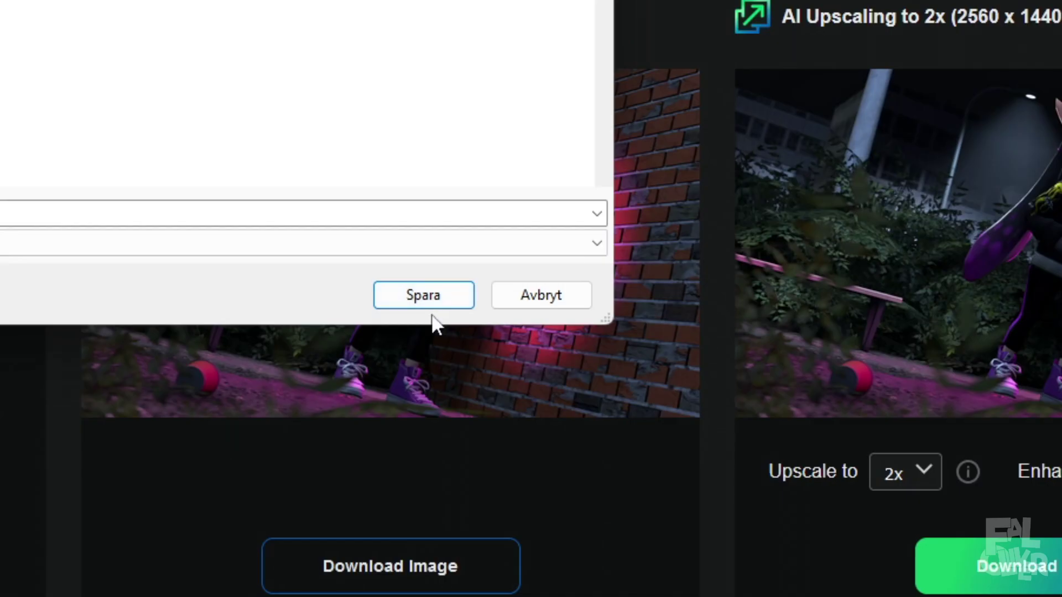
pyautogui.click(413, 294)
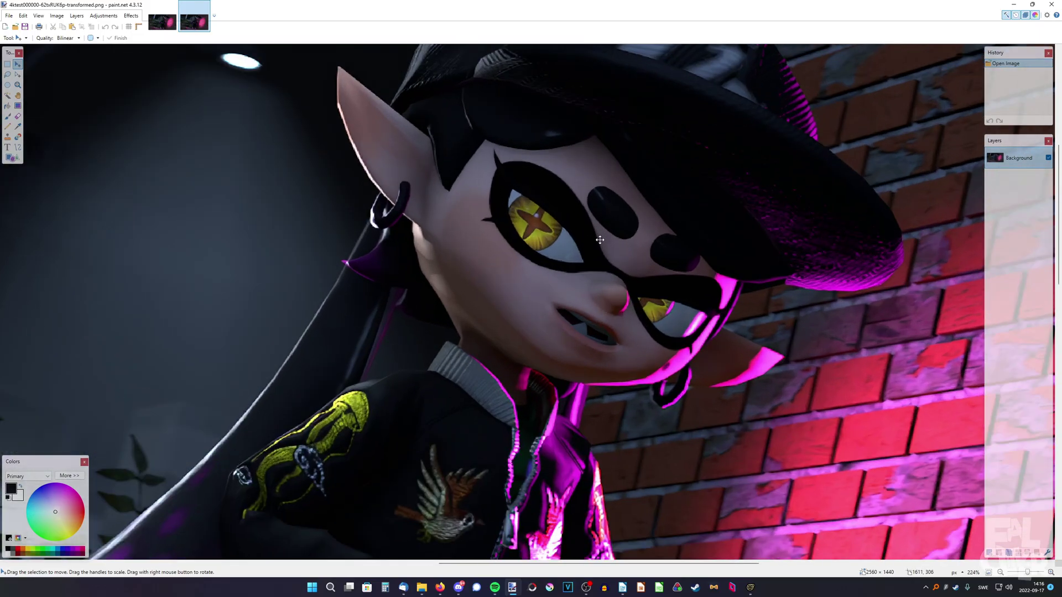
pyautogui.keyDown('ctrl'); pyautogui.scroll(2, 600, 240); pyautogui.keyUp('ctrl')
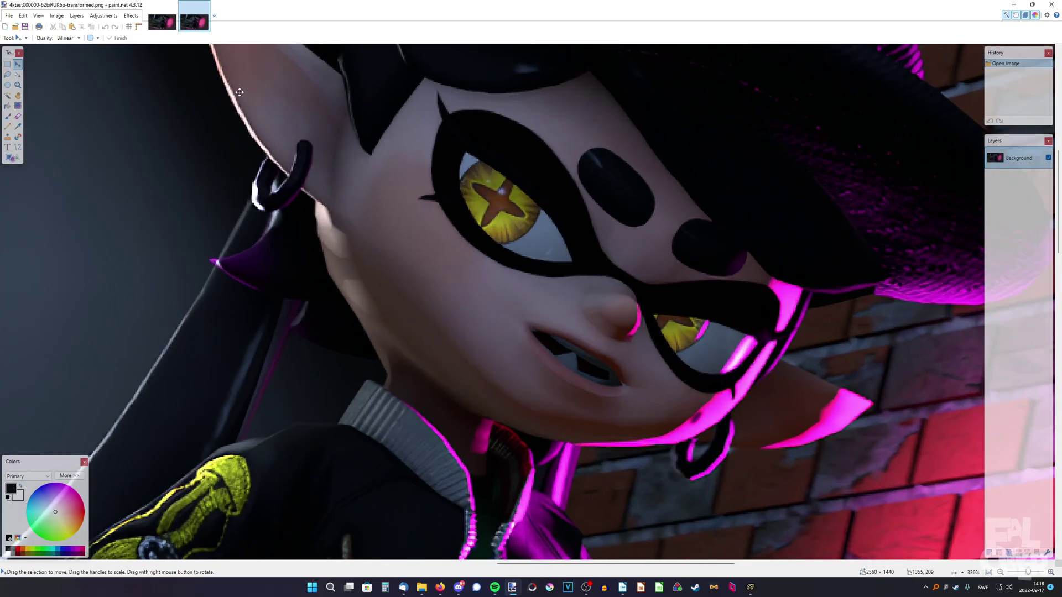
# - Flip between the original and upscaled images, then zoom into details of the upscale
pyautogui.click(164, 22)
pyautogui.click(192, 25)
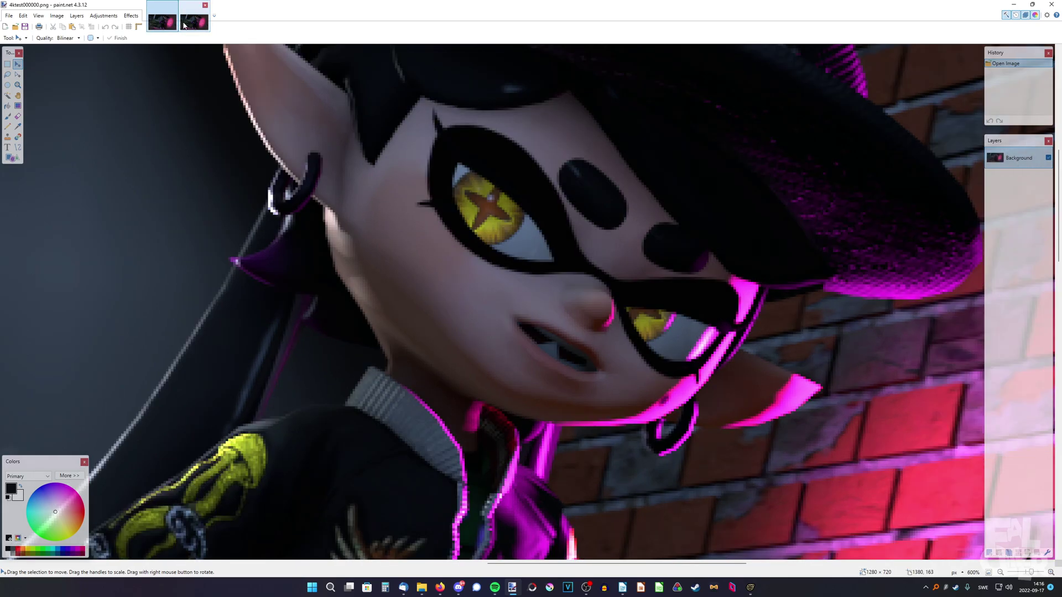
pyautogui.click(165, 21)
pyautogui.click(191, 21)
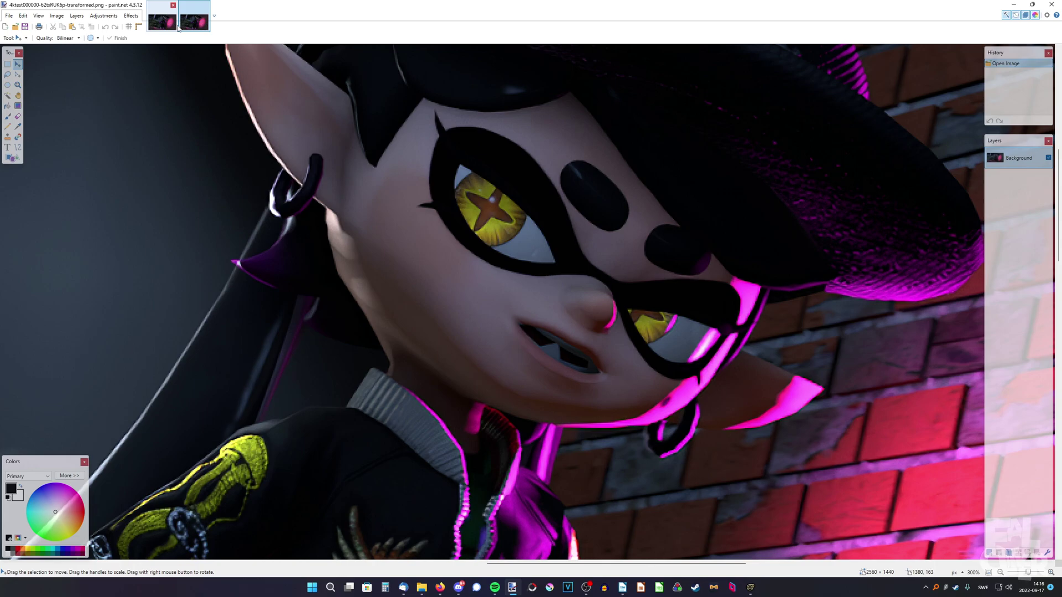
pyautogui.hscroll(5, 613, 248)
pyautogui.scroll(-2, 613, 247)
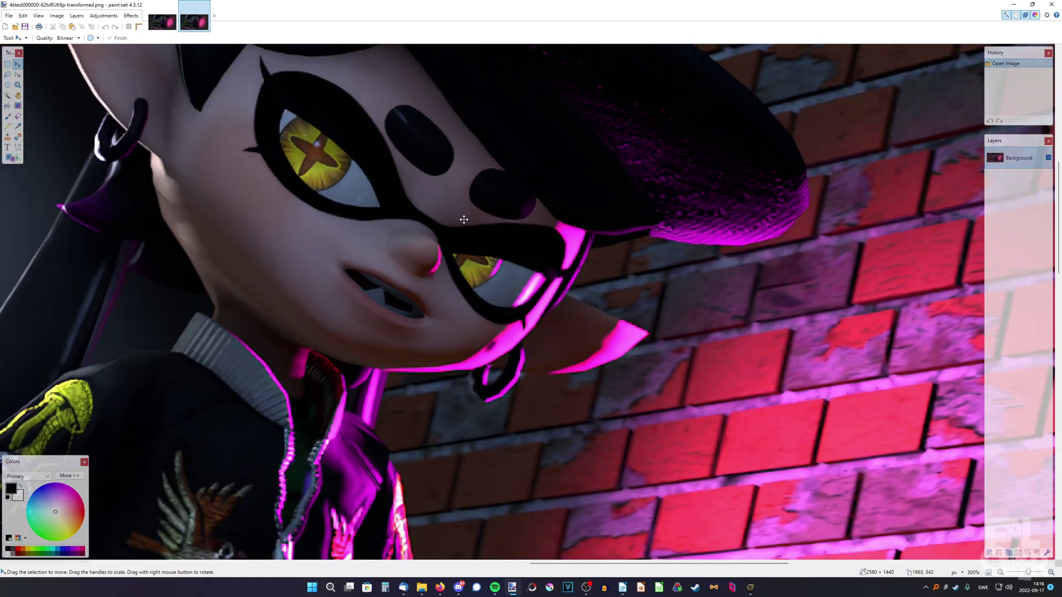
pyautogui.keyDown('ctrl'); pyautogui.scroll(1, 649, 333); pyautogui.keyUp('ctrl')
pyautogui.keyDown('ctrl'); pyautogui.scroll(2, 650, 333); pyautogui.keyUp('ctrl')
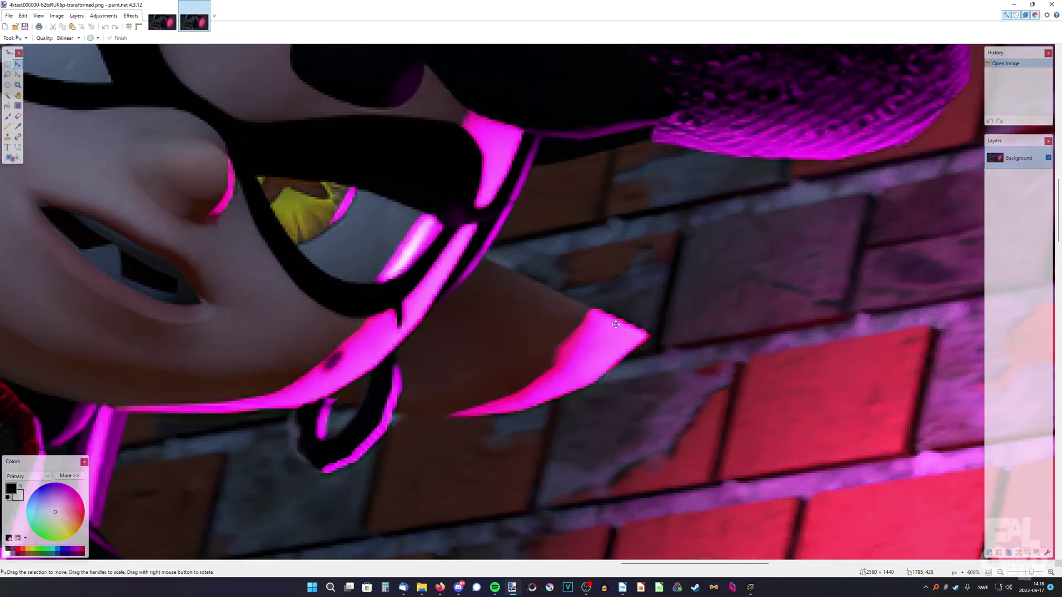
pyautogui.keyDown('ctrl'); pyautogui.scroll(-1, 616, 324); pyautogui.keyUp('ctrl')
pyautogui.keyDown('ctrl'); pyautogui.scroll(-6, 470, 409); pyautogui.keyUp('ctrl')
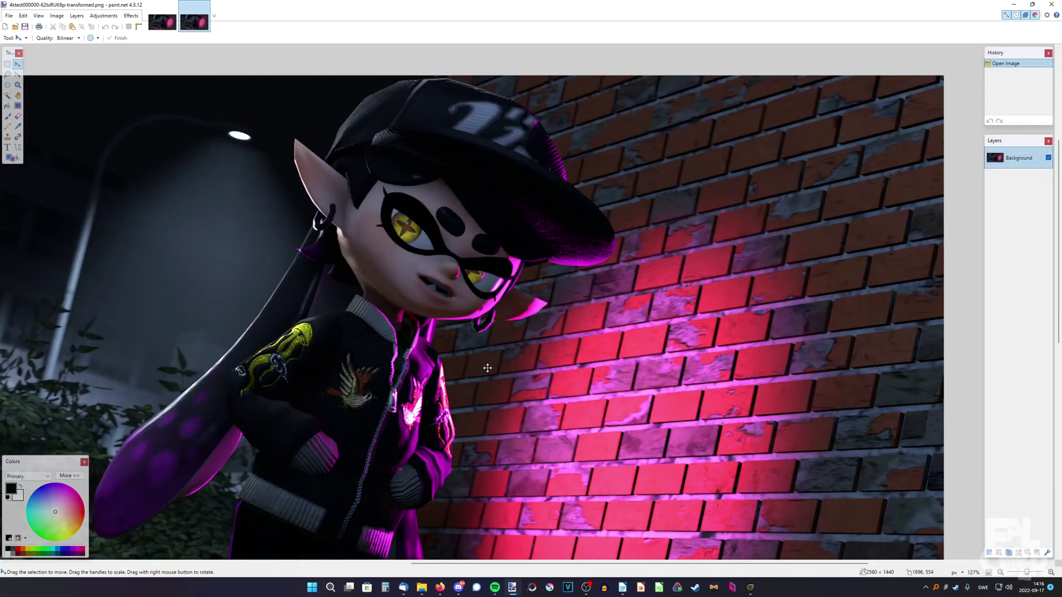
pyautogui.keyDown('ctrl'); pyautogui.scroll(3, 484, 367); pyautogui.keyUp('ctrl')
pyautogui.keyDown('ctrl'); pyautogui.scroll(1, 484, 368); pyautogui.keyUp('ctrl')
pyautogui.keyDown('ctrl'); pyautogui.scroll(2, 236, 428); pyautogui.keyUp('ctrl')
pyautogui.keyDown('ctrl'); pyautogui.scroll(1, 305, 422); pyautogui.keyUp('ctrl')
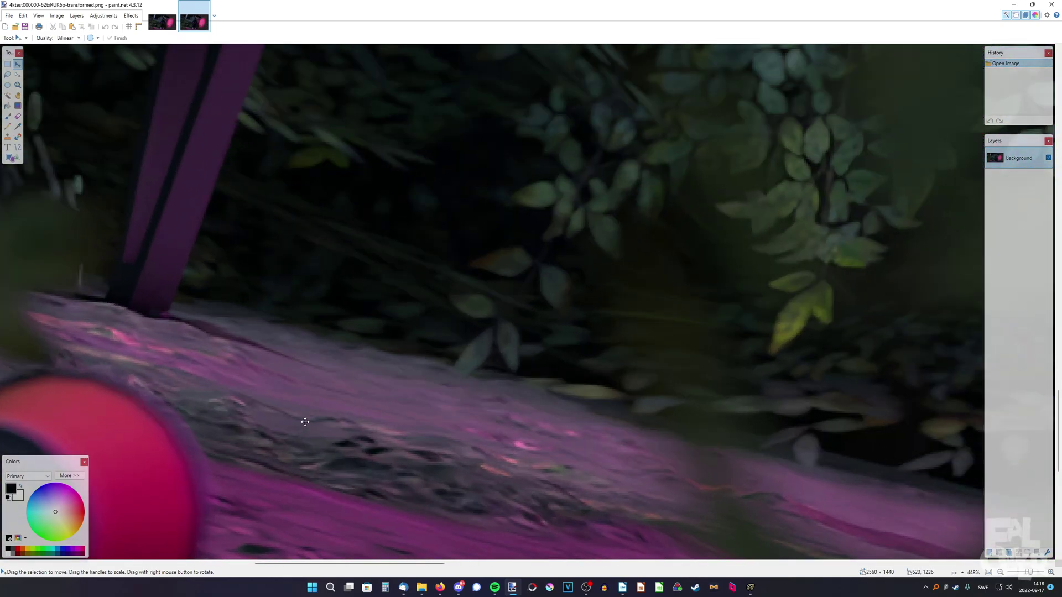
pyautogui.keyDown('ctrl'); pyautogui.scroll(-2, 401, 392); pyautogui.keyUp('ctrl')
# - Compare the original 1280x720 render with the upscale up close, then view the whole upscale
pyautogui.click(162, 22)
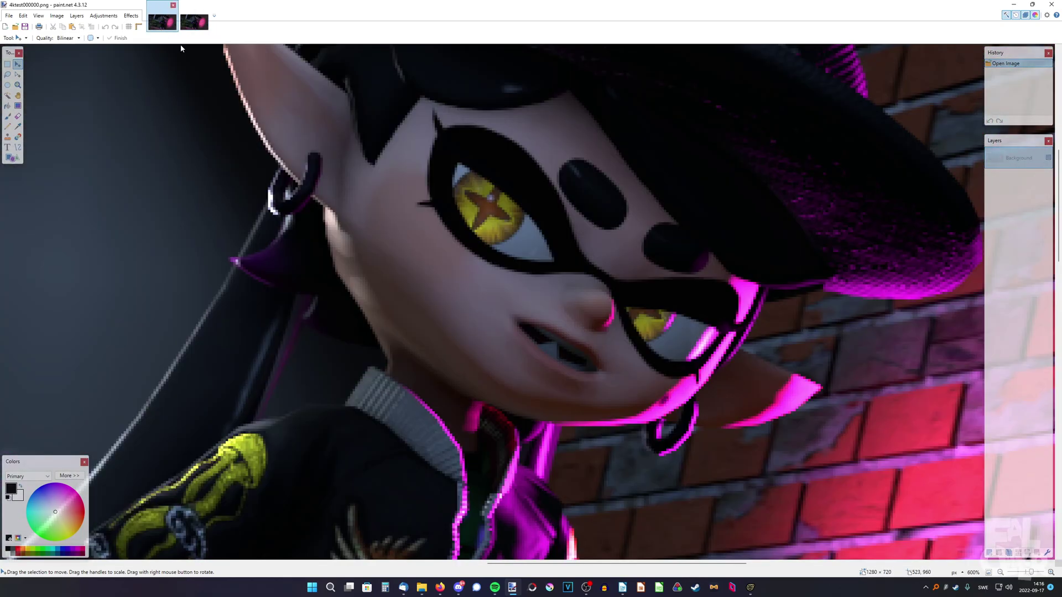
pyautogui.keyDown('ctrl'); pyautogui.scroll(-2, 457, 281); pyautogui.keyUp('ctrl')
pyautogui.scroll(-5, 402, 321)
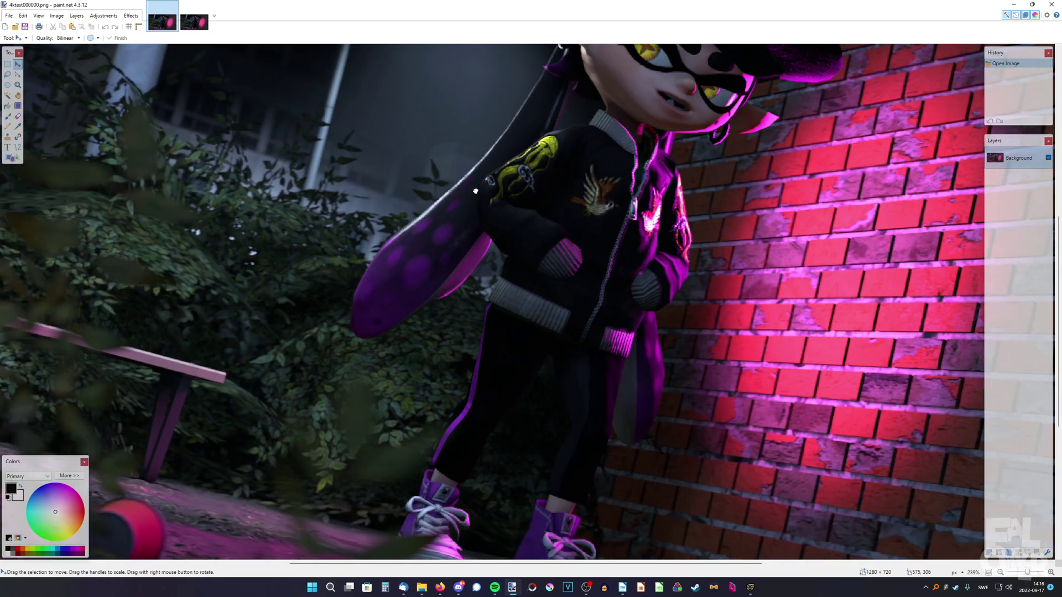
pyautogui.keyDown('ctrl'); pyautogui.scroll(2, 397, 341); pyautogui.keyUp('ctrl')
pyautogui.hotkey('ctrl', 'Tab')
pyautogui.hotkey('ctrl', 'Tab')
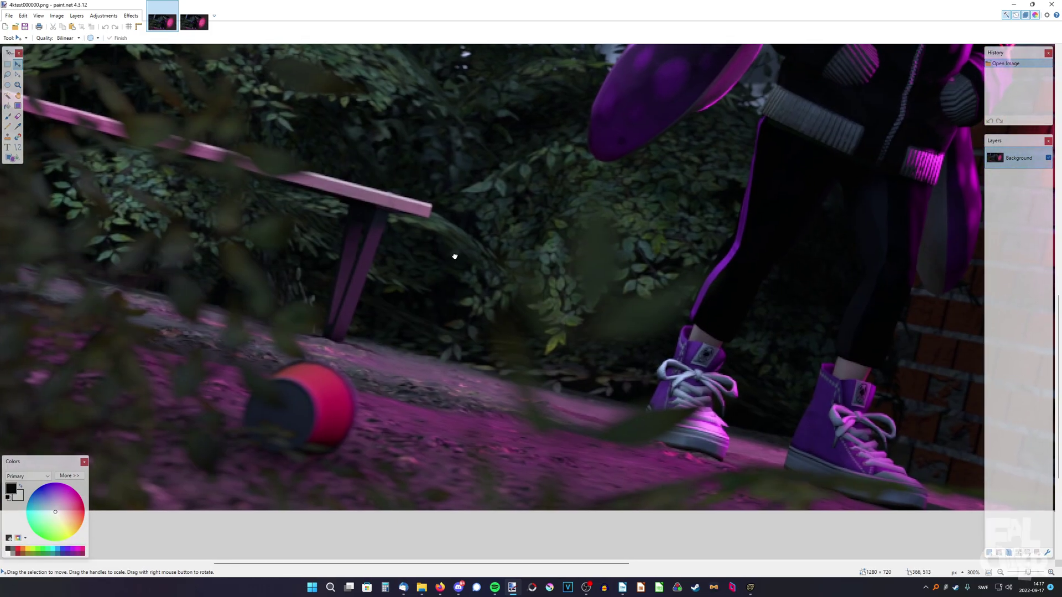
pyautogui.keyDown('ctrl'); pyautogui.scroll(2, 434, 331); pyautogui.keyUp('ctrl')
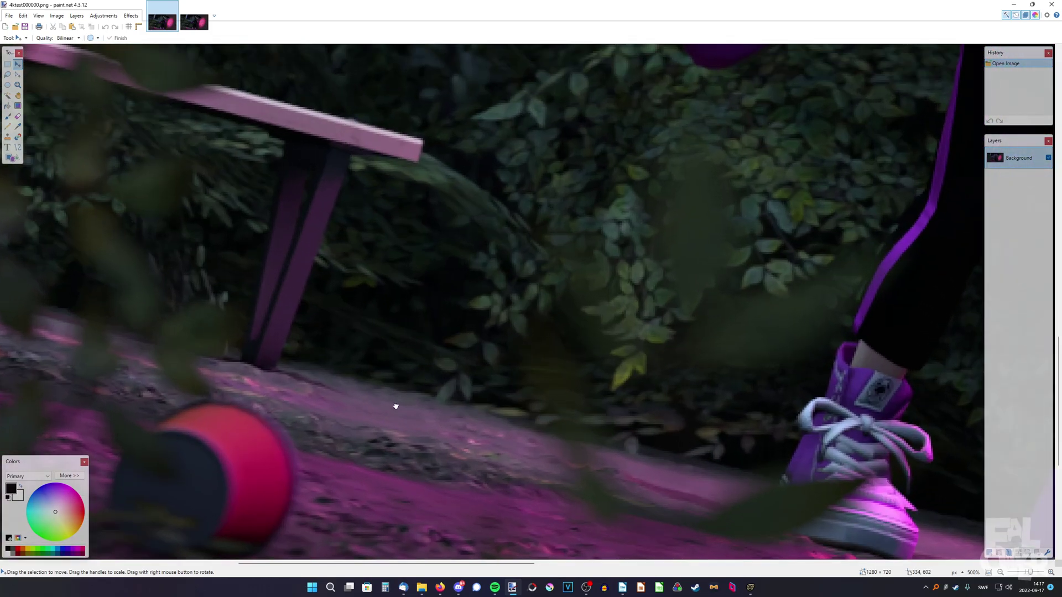
pyautogui.scroll(-1, 396, 438)
pyautogui.click(195, 24)
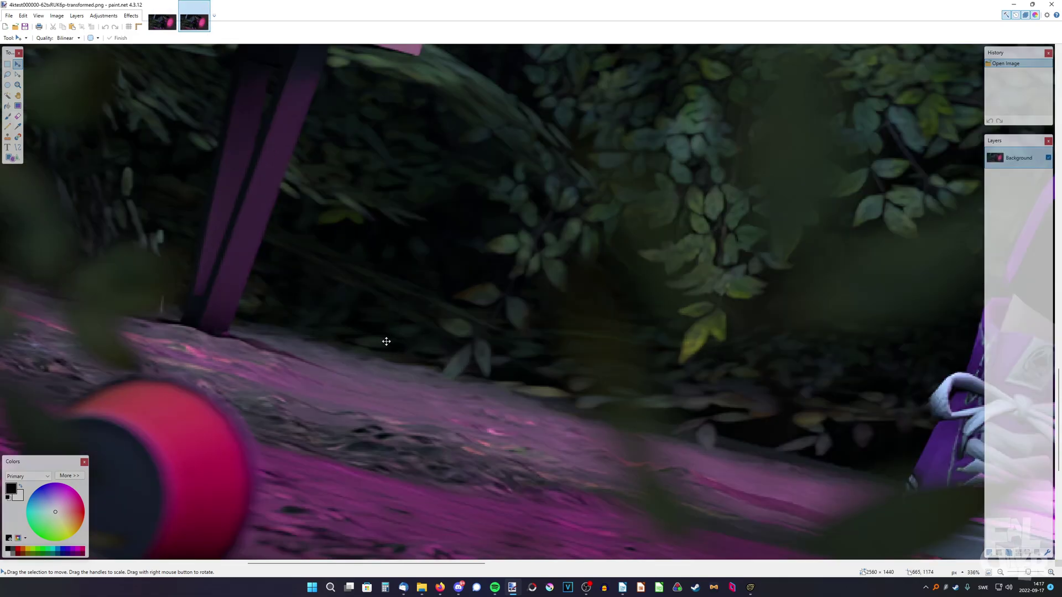
pyautogui.hotkey('ctrl', '0')
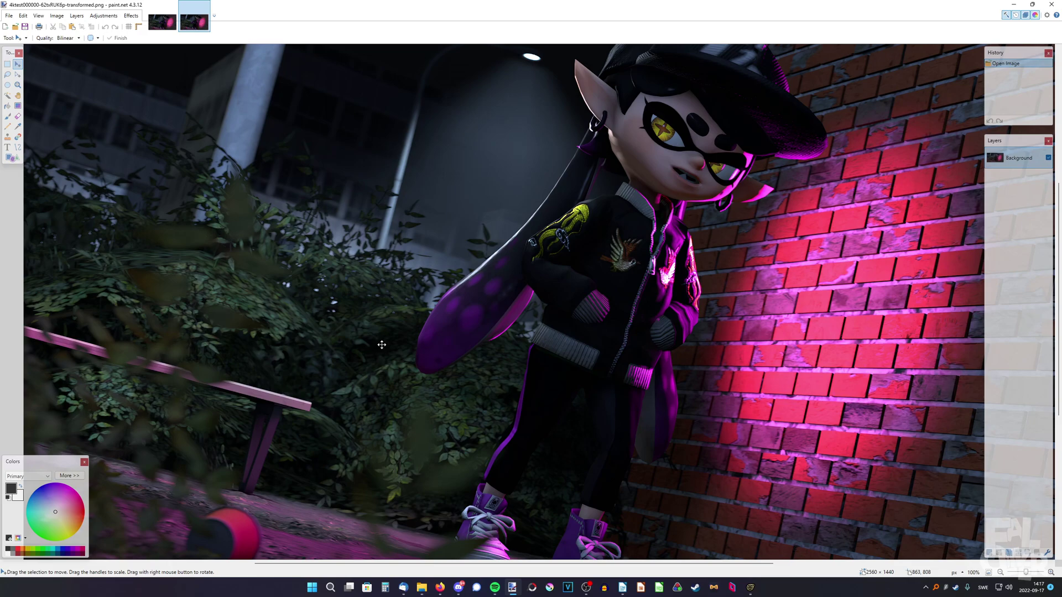
pyautogui.keyDown('ctrl'); pyautogui.scroll(1, 381, 345); pyautogui.keyUp('ctrl')
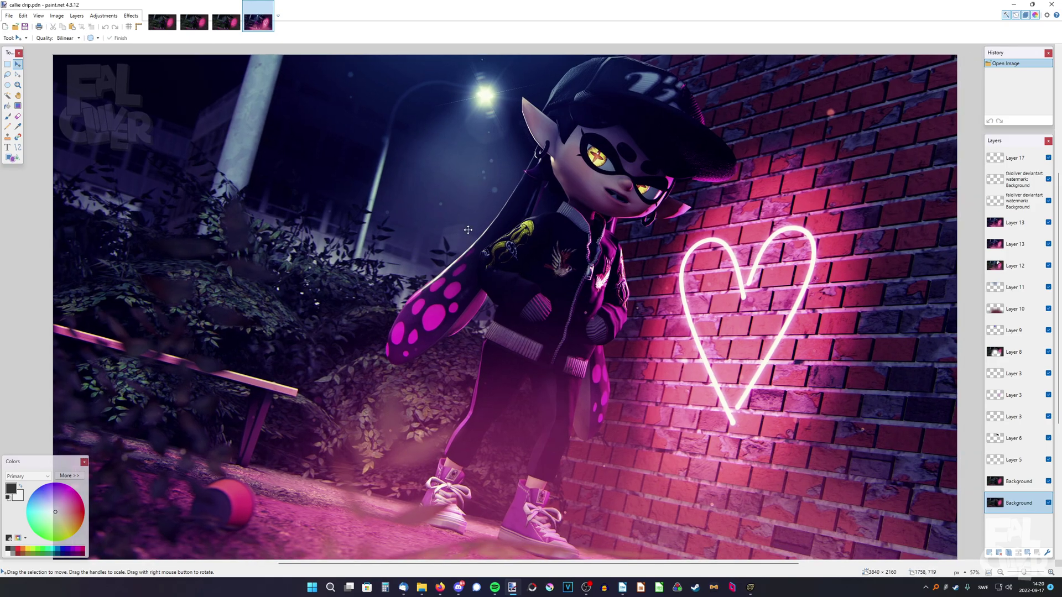
# - Zoom into callie drip.pdn, compare it with another upscaled version, and pan to the character's face
pyautogui.keyDown('ctrl'); pyautogui.scroll(4, 459, 274); pyautogui.keyUp('ctrl')
pyautogui.keyDown('ctrl'); pyautogui.scroll(3, 388, 400); pyautogui.keyUp('ctrl')
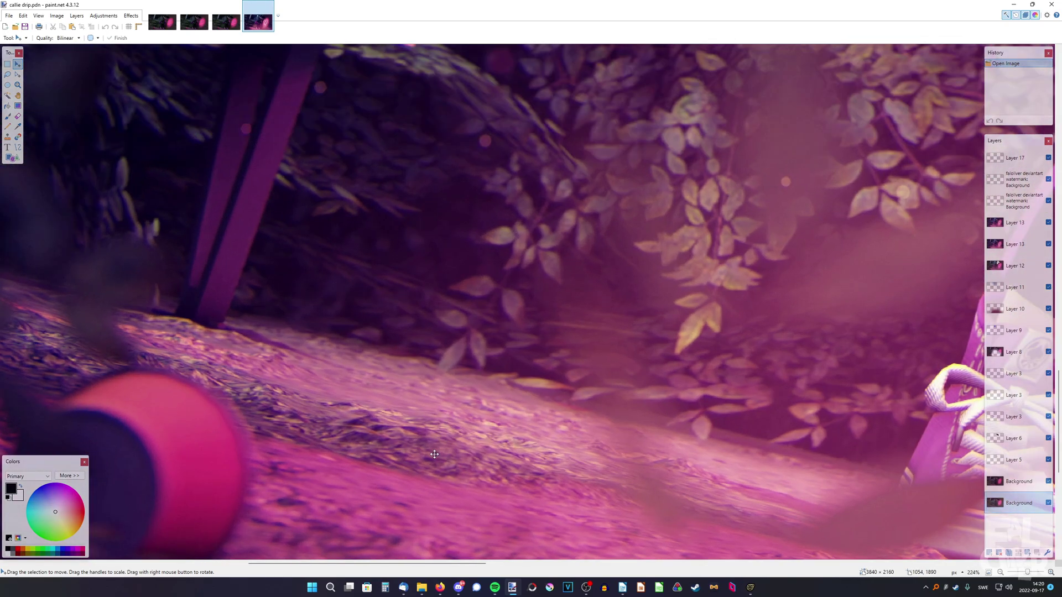
pyautogui.hotkey('ctrl', 'Tab')
pyautogui.hotkey('ctrl', 'Tab')
pyautogui.hotkey('ctrl', 'Tab')
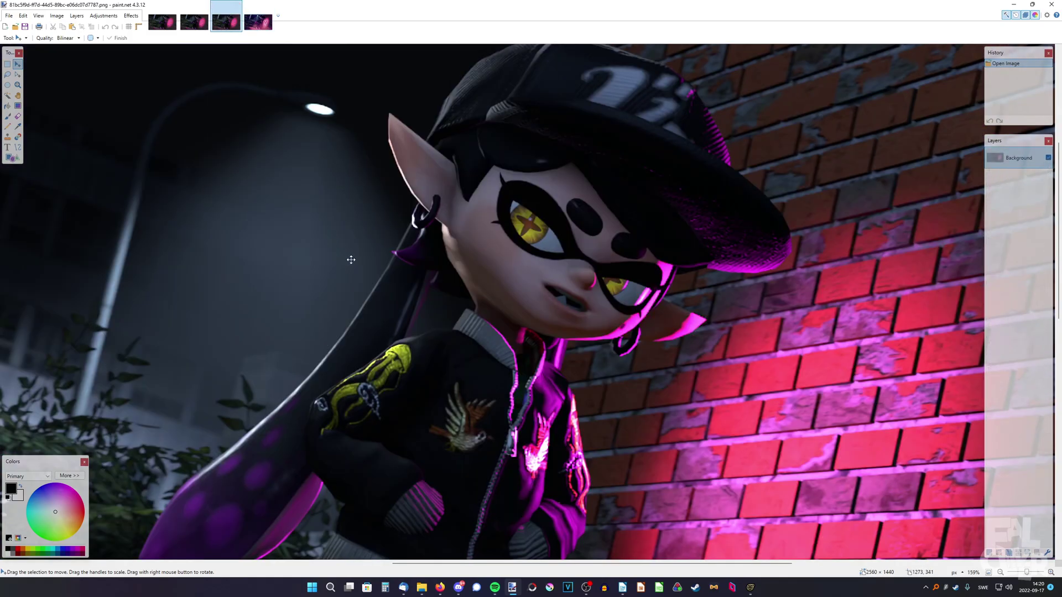
pyautogui.hotkey('ctrl', 'Tab')
pyautogui.keyDown('ctrl'); pyautogui.scroll(-7, 503, 199); pyautogui.keyUp('ctrl')
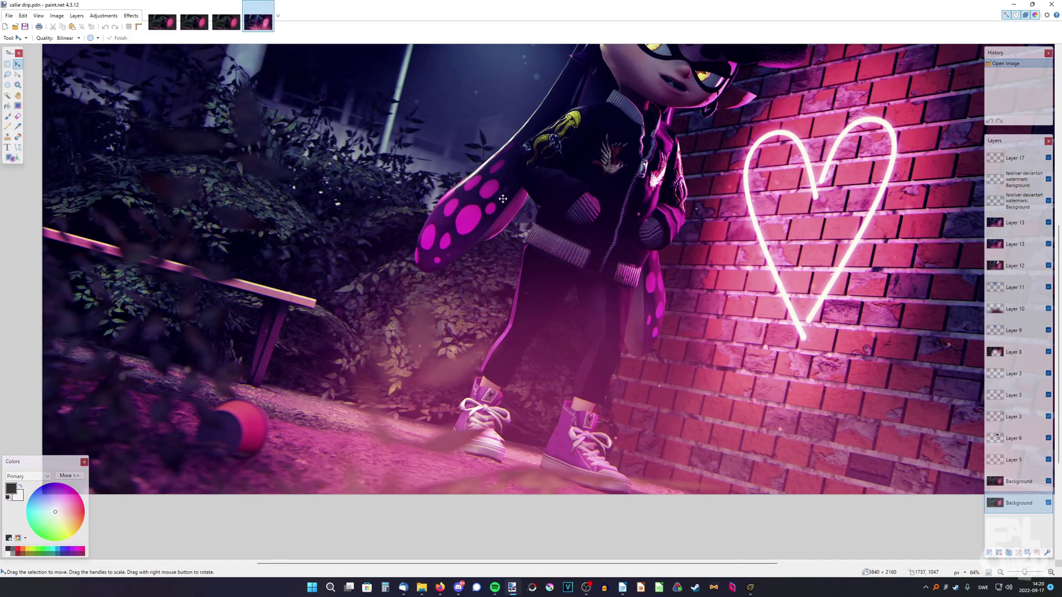
pyautogui.moveTo(503, 199); pyautogui.dragTo(463, 291, button='middle')
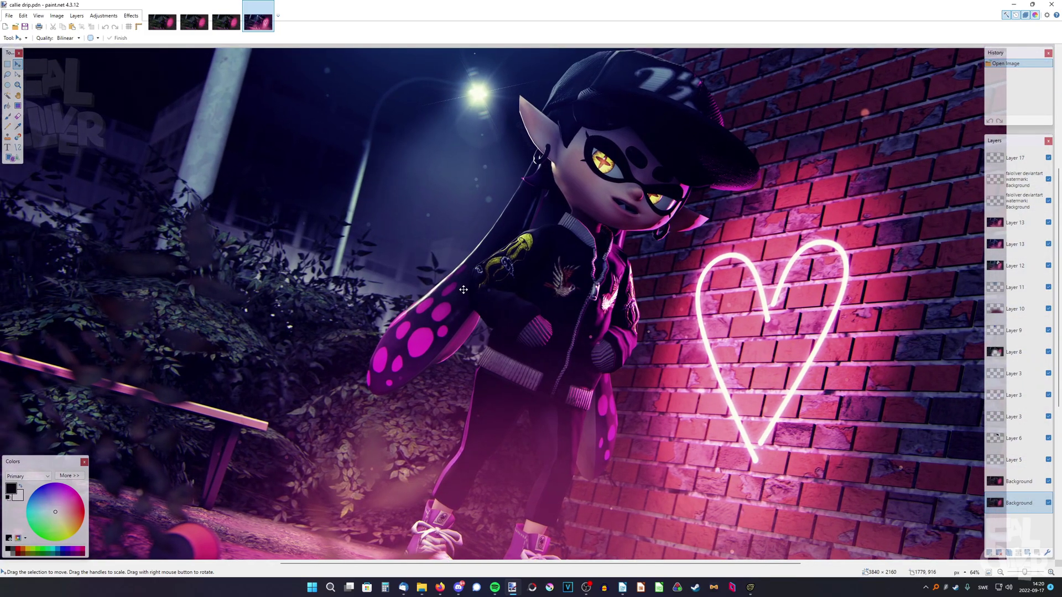
pyautogui.keyDown('ctrl'); pyautogui.scroll(-1, 484, 258); pyautogui.keyUp('ctrl')
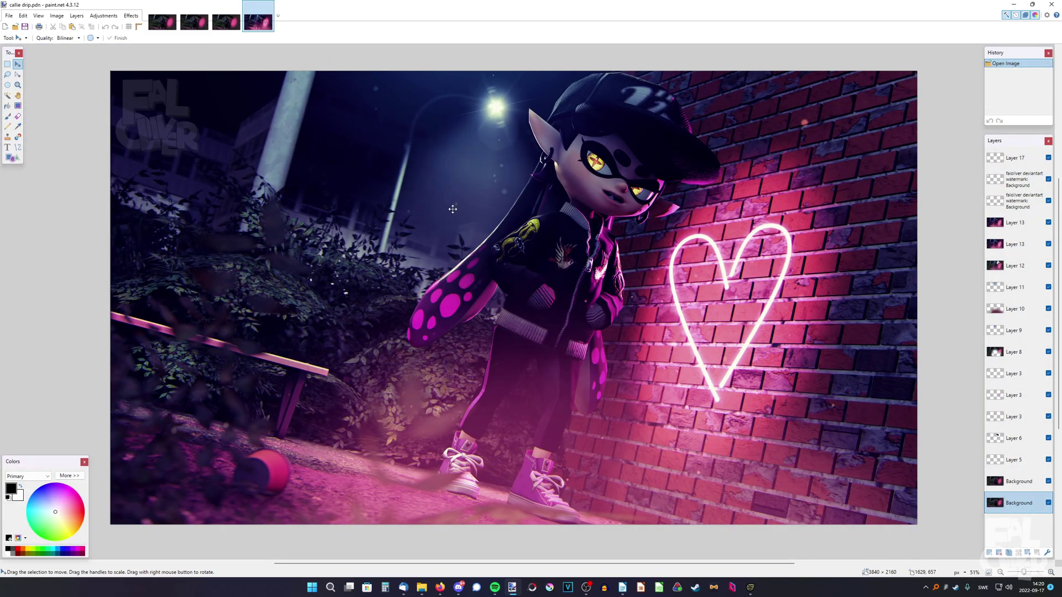